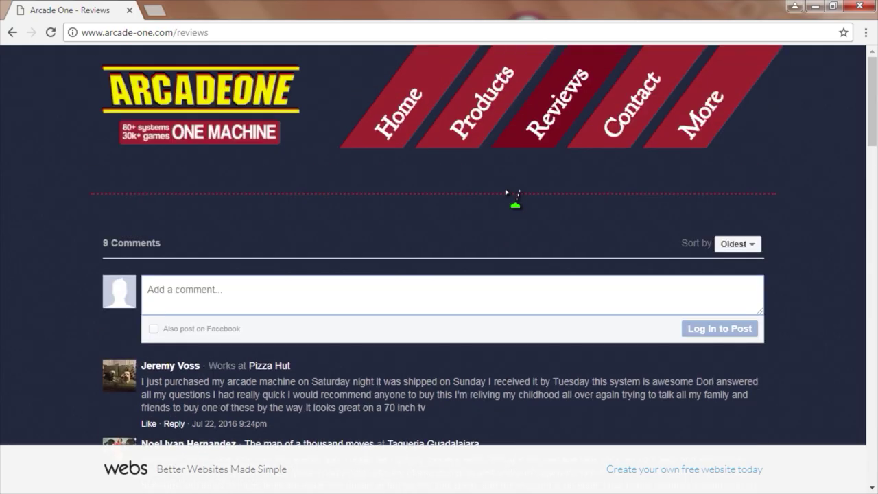
Reload the Arcade One Reviews page and scroll back to its top
click(582, 122)
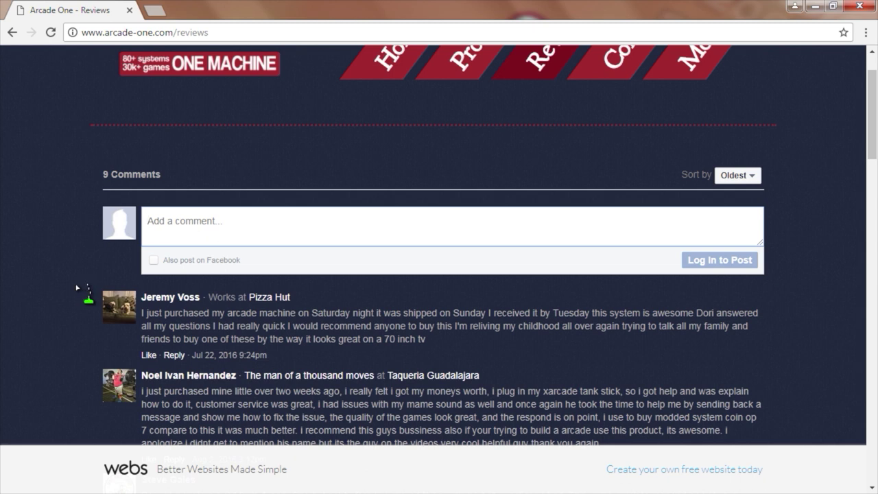
scroll(523, 280, up, 1)
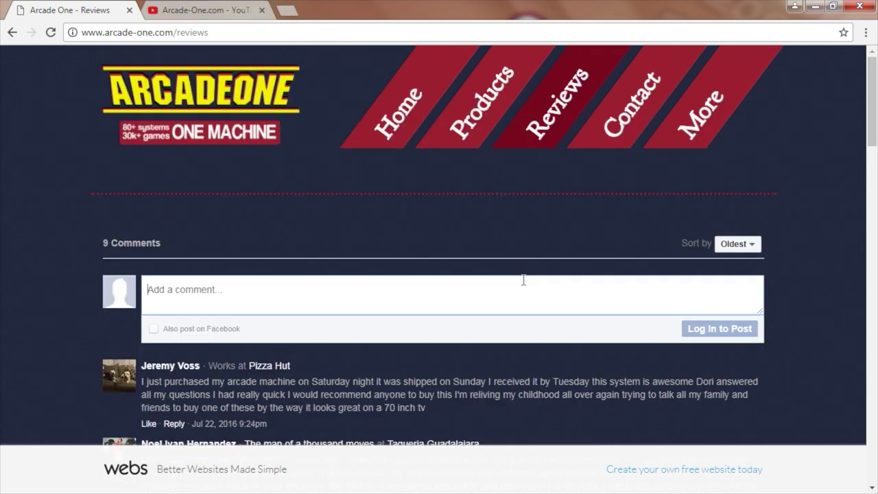
Switch from Chrome to the full-screen HyperSpin front end with its controller guide
key(alt+Tab)
key(alt+Tab)
key(alt+Tab)
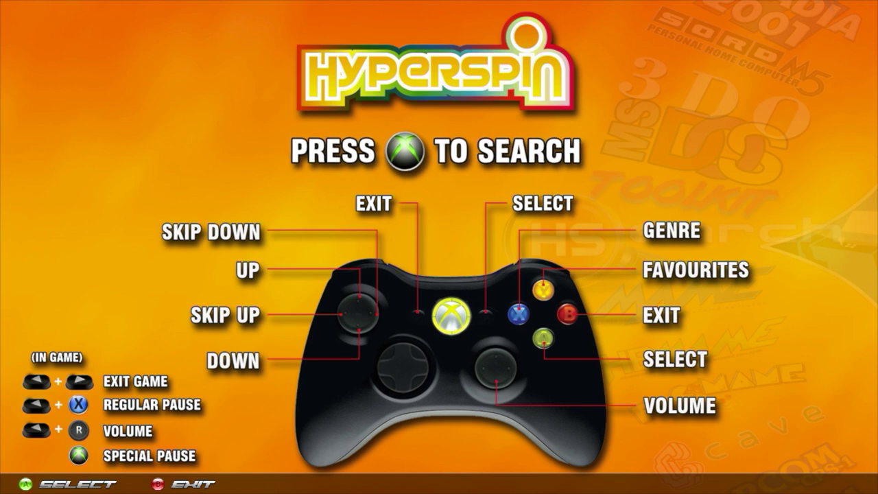
End the HyperSpin application from Windows Task Manager
key(ctrl+shift+Escape)
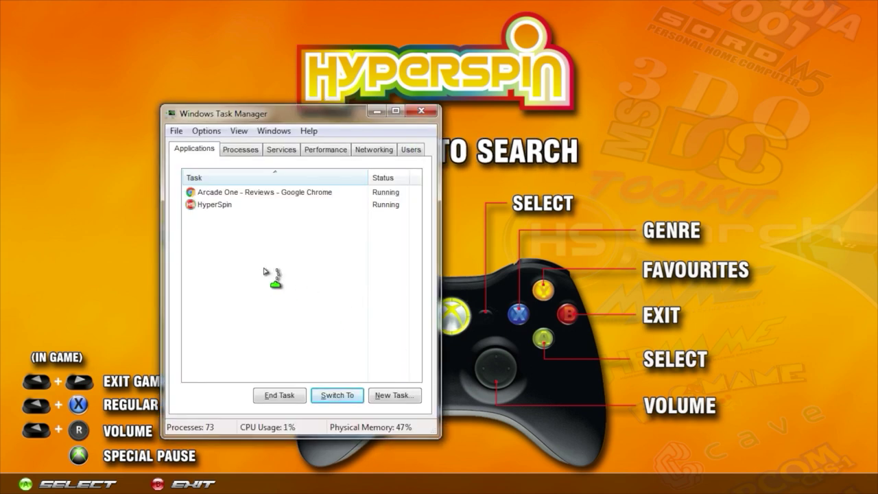
click(203, 210)
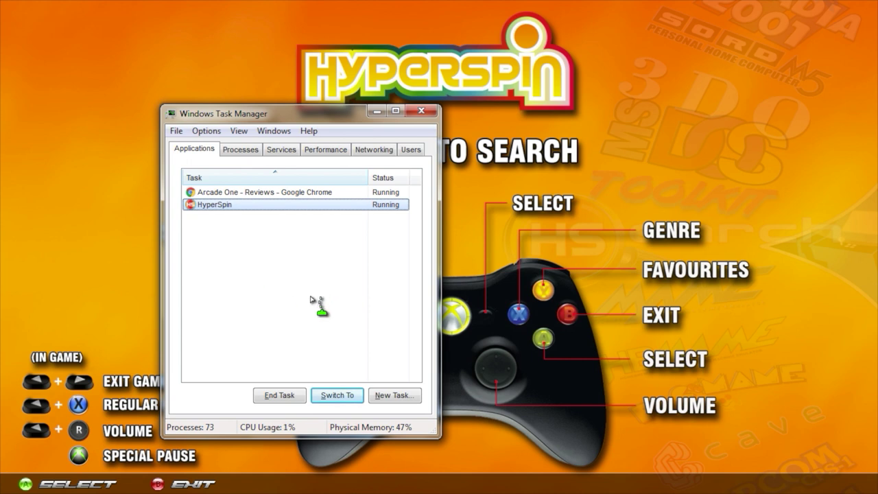
click(282, 395)
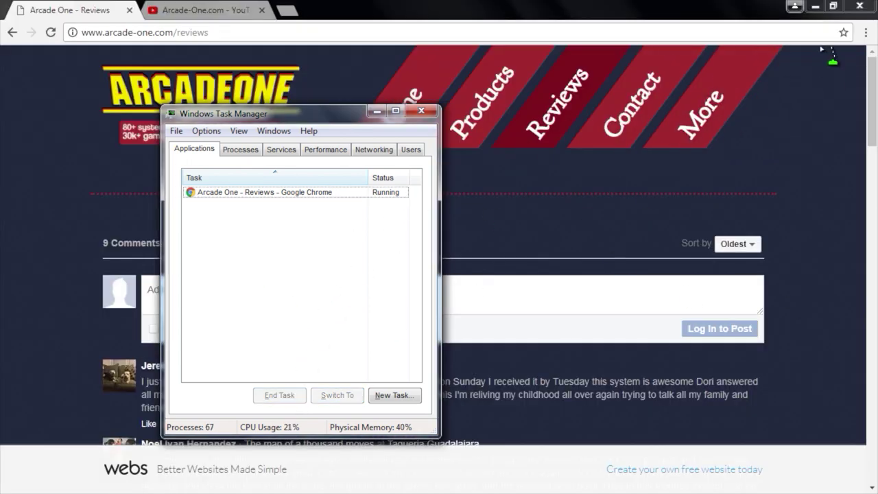
Minimize the Chrome window and move Task Manager to the centre of the screen
click(824, 12)
click(816, 6)
drag(300, 117, 455, 101)
Run explorer as a new task to restore the taskbar and desktop icons
click(549, 376)
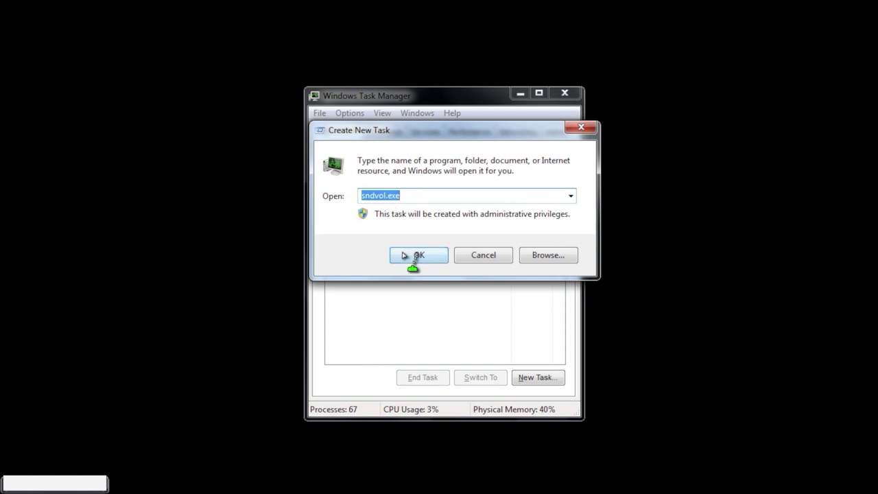
text(exp)
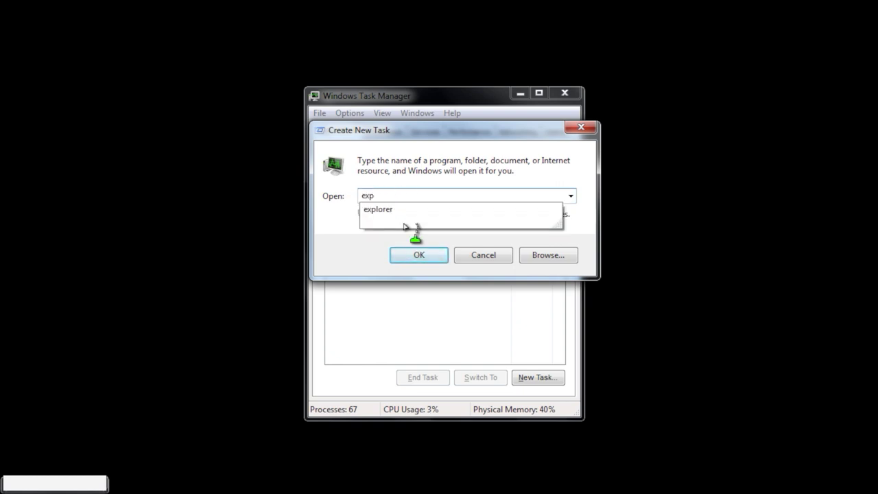
key(Down)
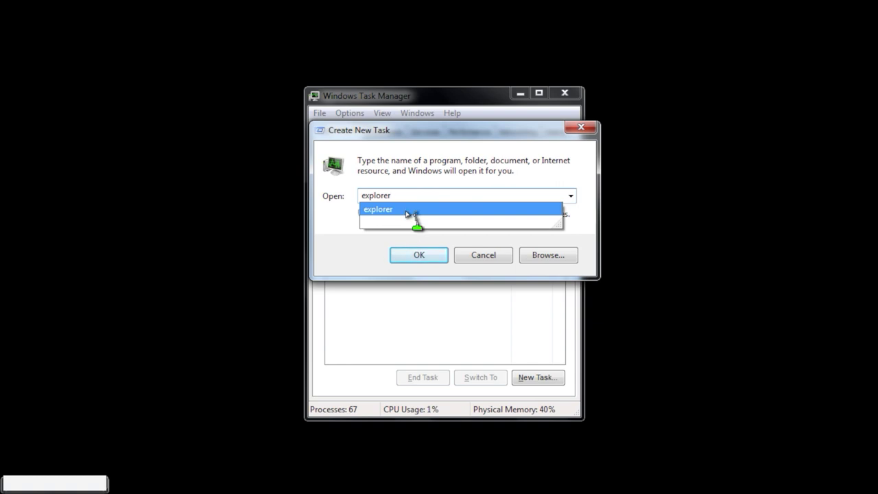
click(418, 255)
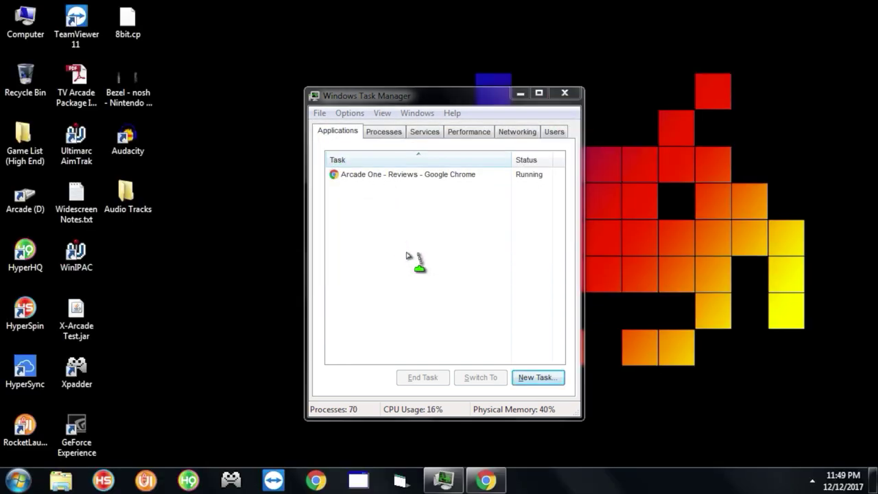
Minimize Task Manager, then step the HyperSpin wheel to HSearch and back to TOOLKIT
mouse_move(501, 100)
mouse_down()
mouse_move(483, 145)
mouse_move(500, 117)
mouse_move(484, 98)
mouse_up()
click(512, 96)
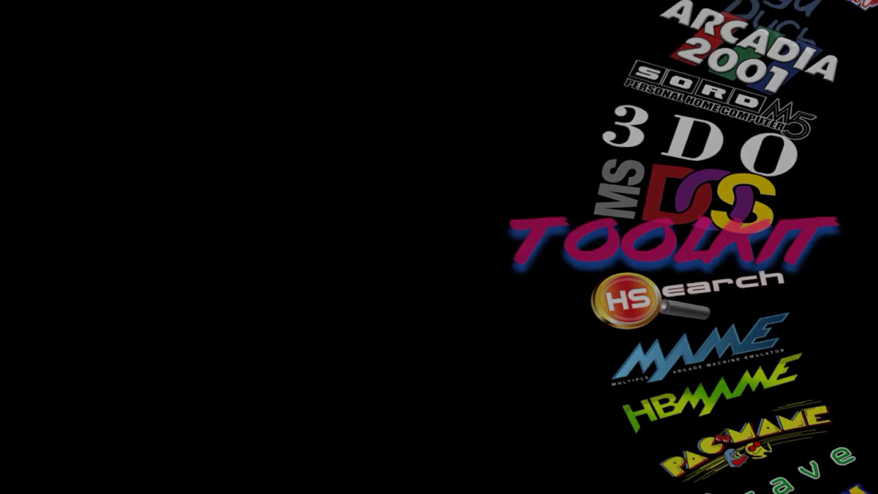
key(Down)
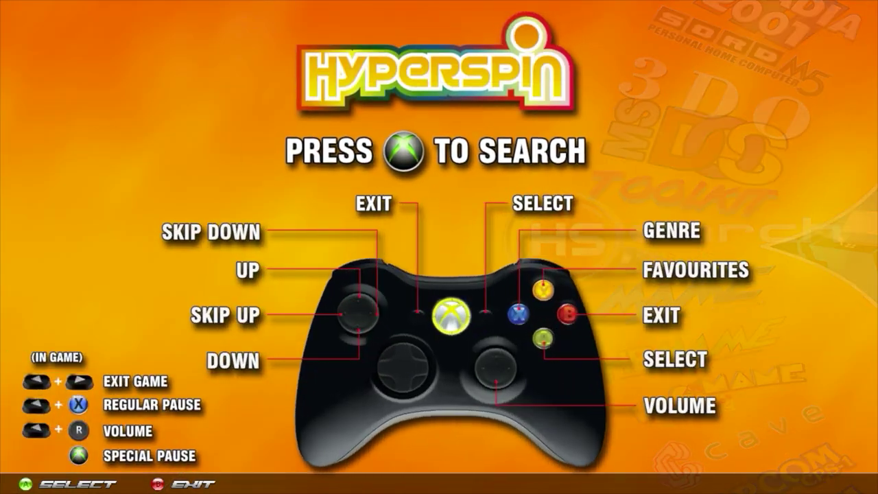
key(Up)
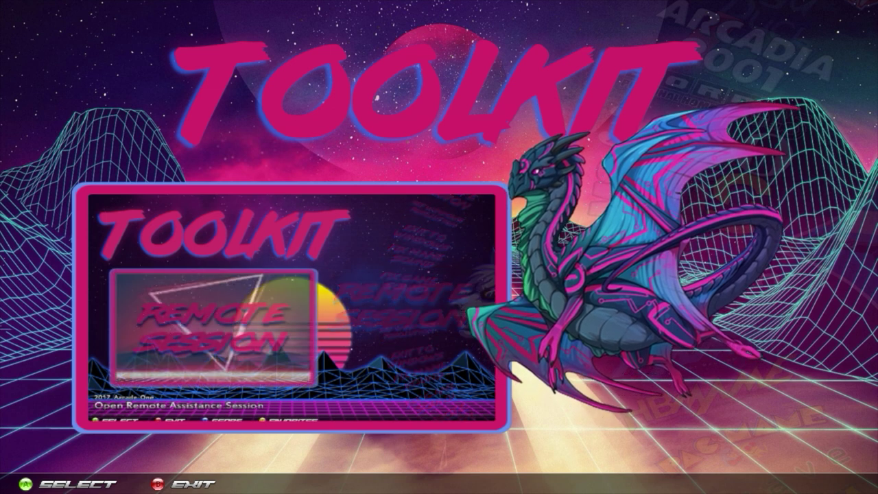
Enter TOOLKIT, pass Fix MAME Sound and Fix Other Emulators' Sound, and launch Open Remote Assistance Session
key(Down)
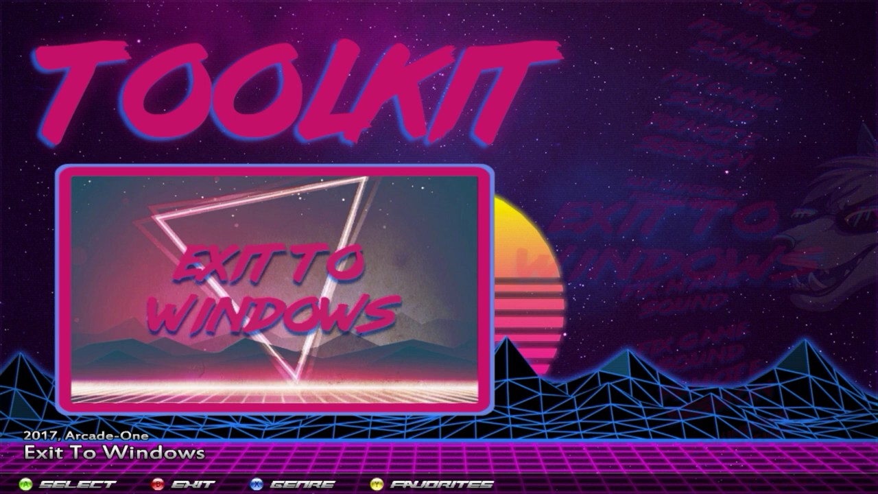
key(Down)
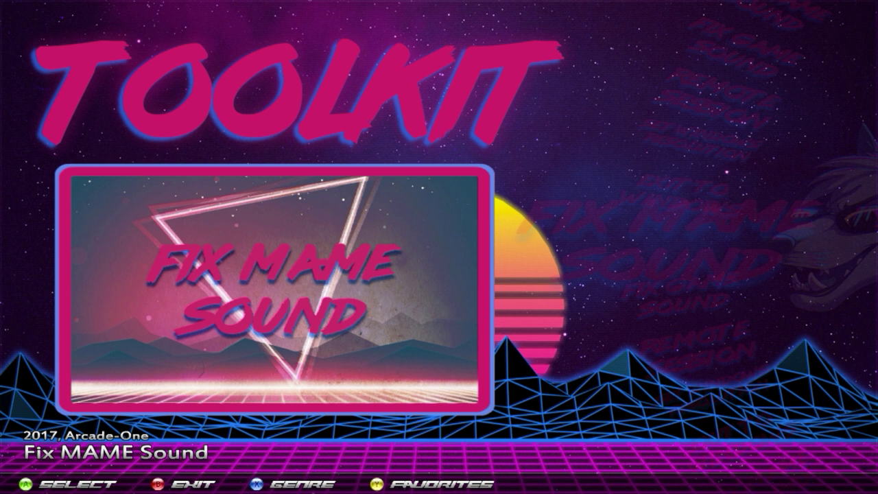
key(Down)
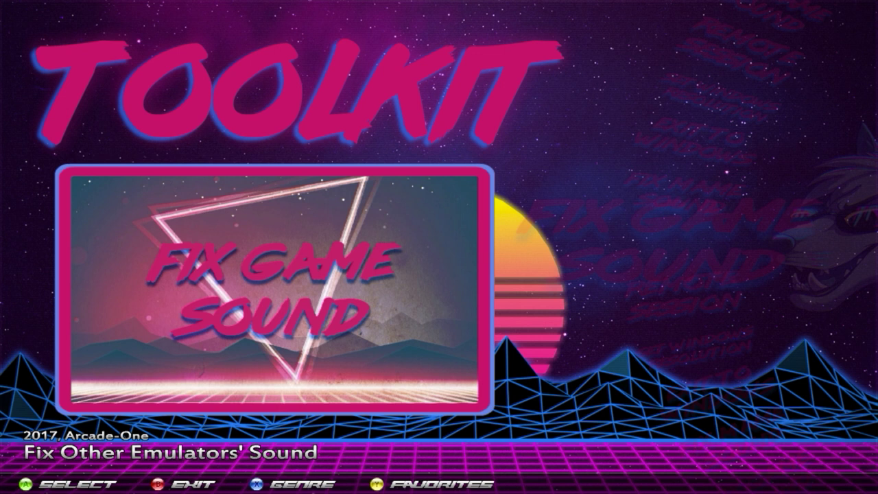
key(Down)
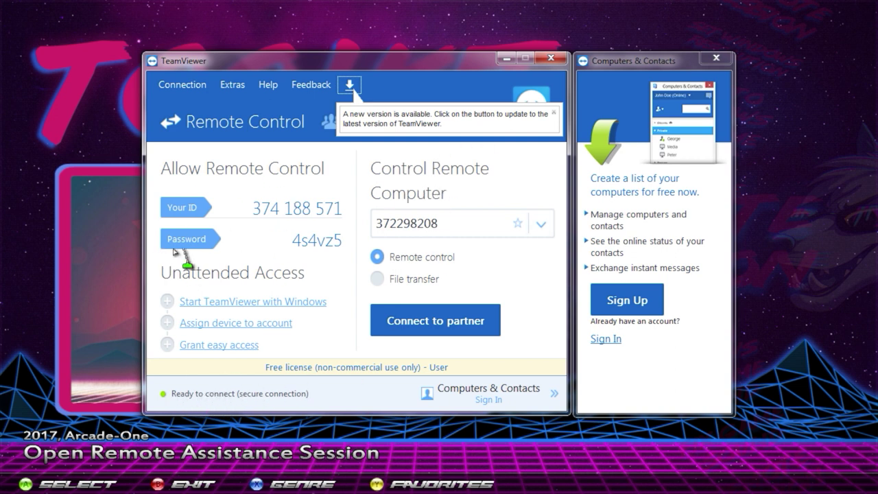
Close TeamViewer and step the Toolkit wheel through Set Correct Windows Resolution
click(553, 59)
key(Down)
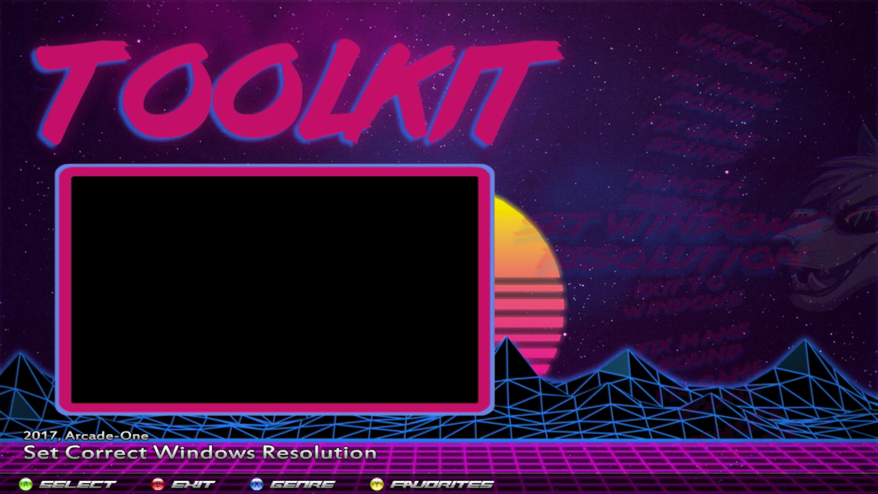
key(Down)
key(Down)
In Chrome's Arcade-One YouTube tab, remove 'user' from the channel URL and reload it
key(alt+Tab)
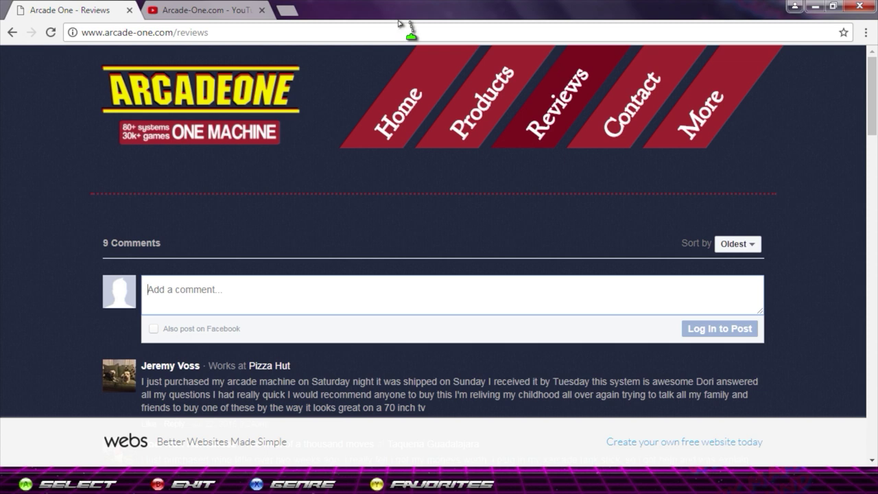
click(193, 11)
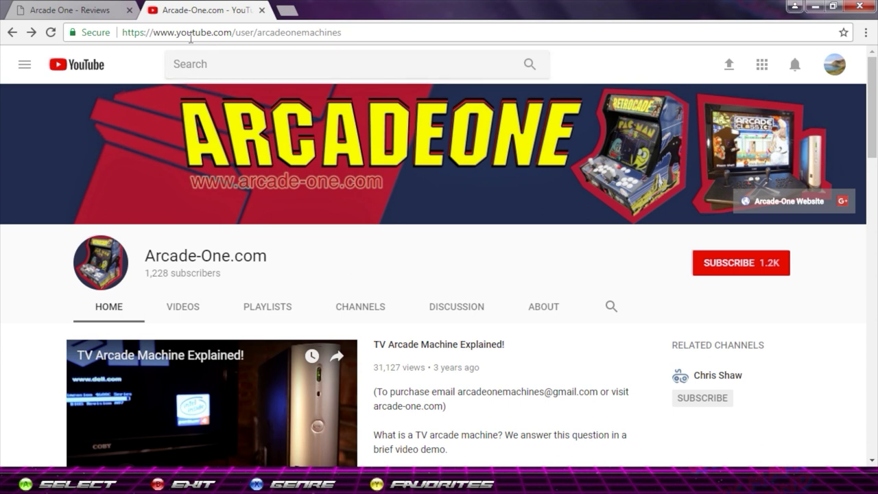
click(234, 32)
click(234, 33)
drag(236, 32, 256, 33)
key(BackSpace)
key(BackSpace)
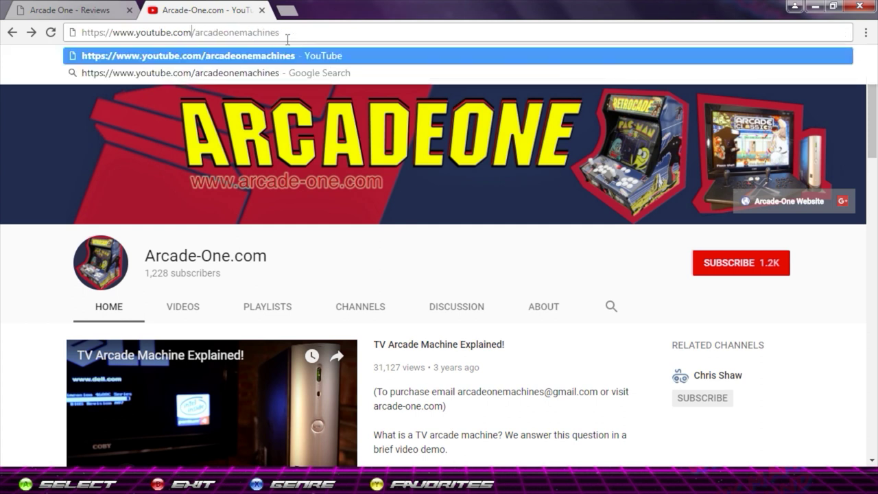
key(Return)
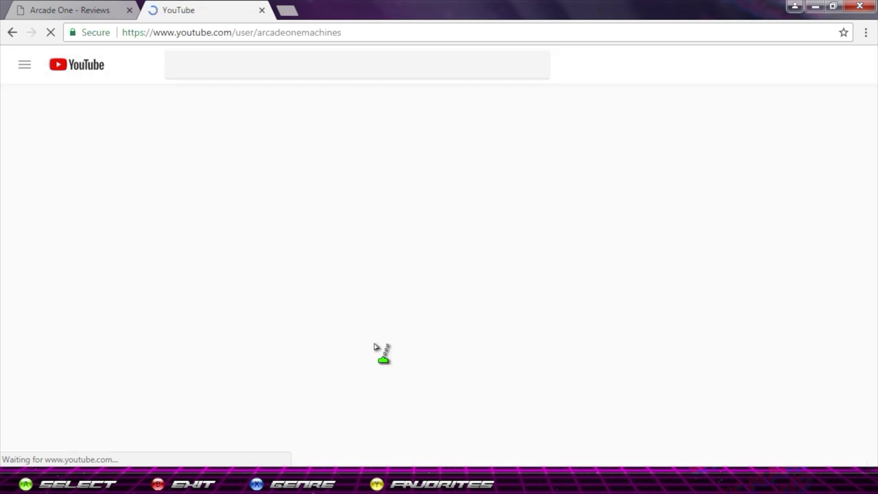
Pause the channel trailer and open the search field within the channel
click(282, 340)
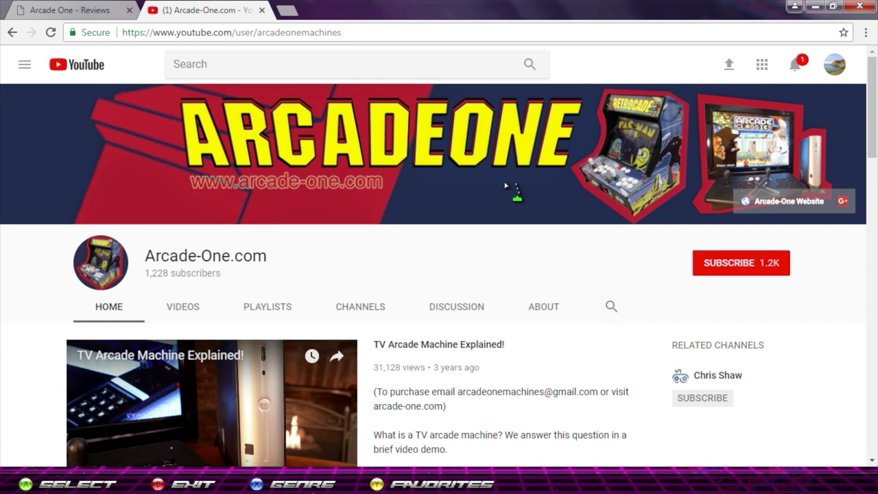
click(383, 69)
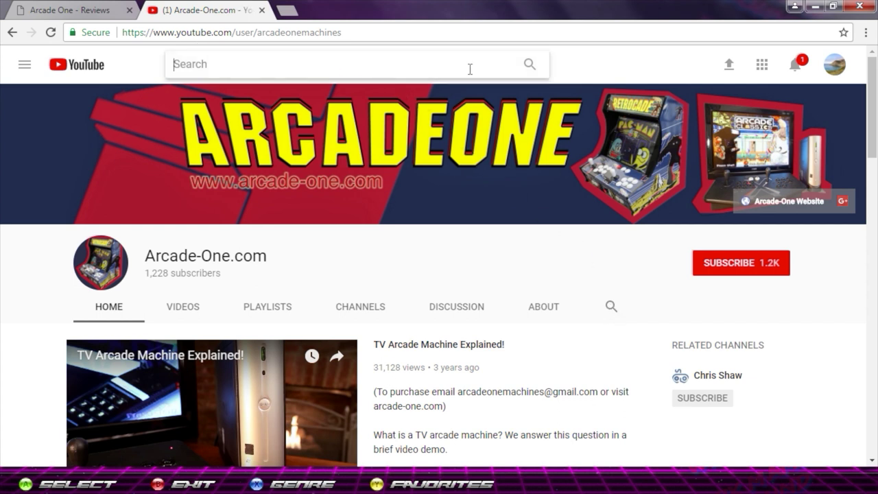
click(610, 307)
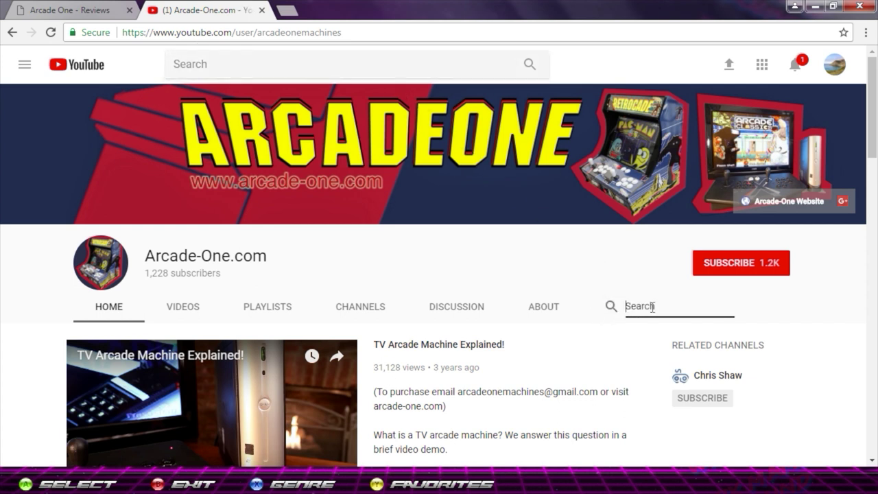